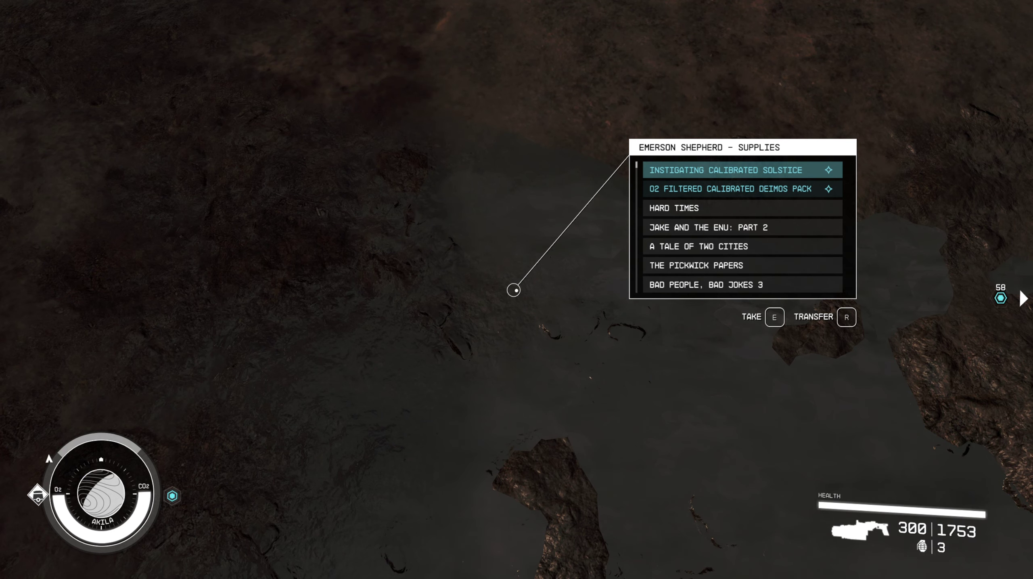
pyautogui.scroll(-4, 742, 226)
pyautogui.scroll(-5, 742, 226)
pyautogui.scroll(-4, 742, 227)
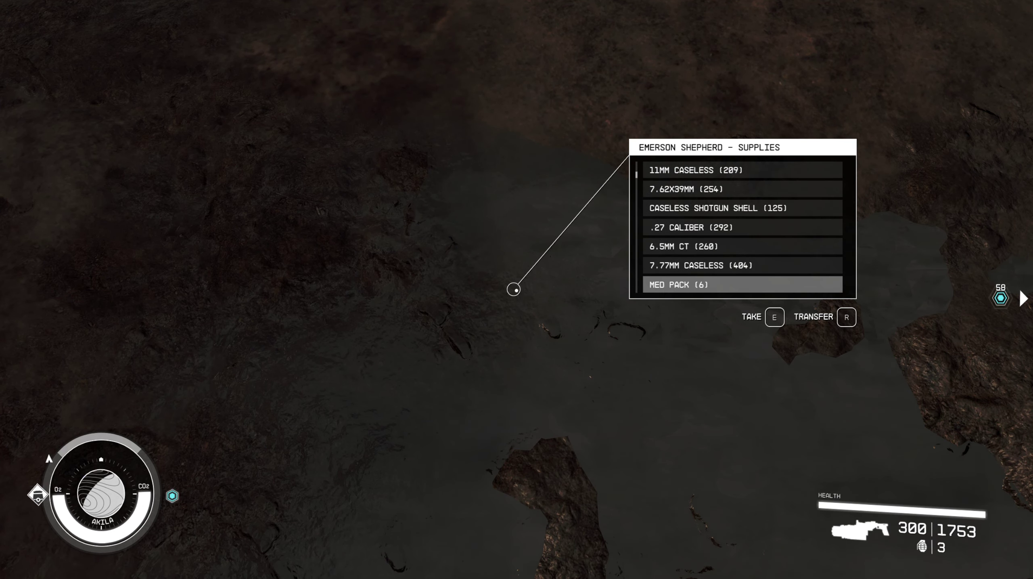
pyautogui.scroll(-6, 742, 226)
pyautogui.scroll(-7, 742, 226)
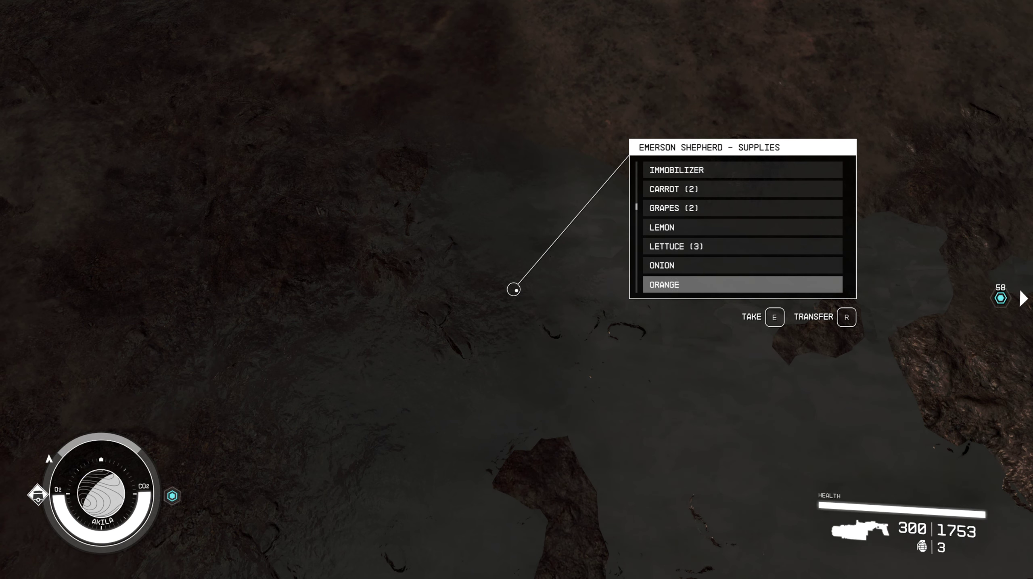
pyautogui.scroll(-7, 742, 227)
pyautogui.scroll(-7, 743, 226)
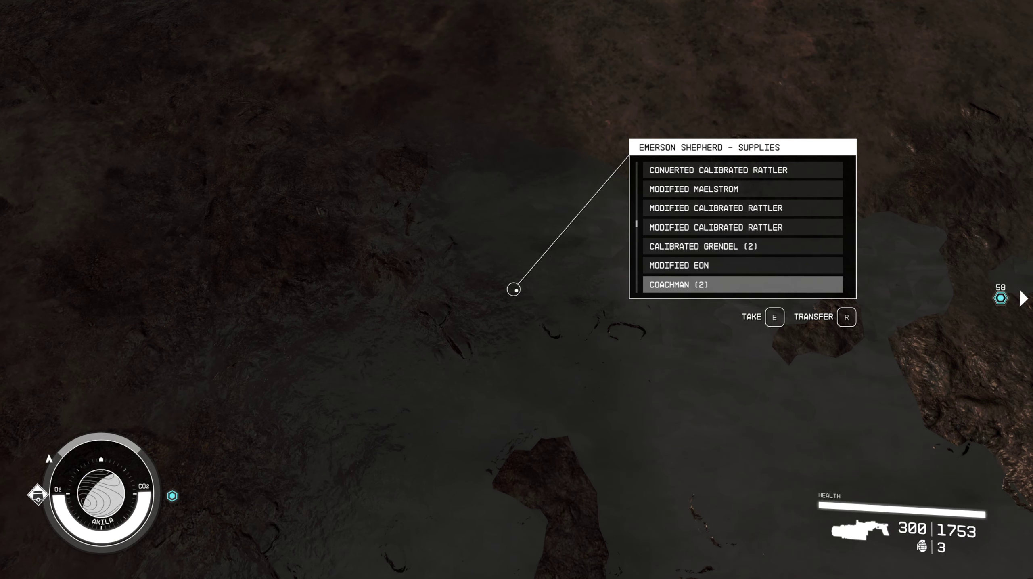
pyautogui.scroll(-7, 742, 226)
pyautogui.scroll(-6, 742, 227)
pyautogui.scroll(-7, 742, 226)
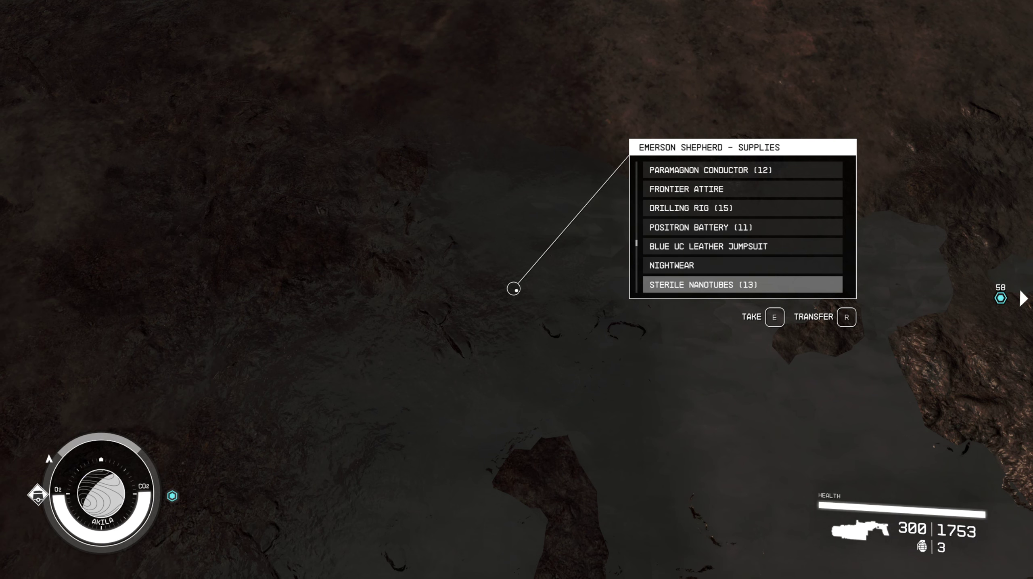
pyautogui.scroll(-3, 742, 226)
pyautogui.scroll(1, 742, 226)
pyautogui.scroll(5, 743, 227)
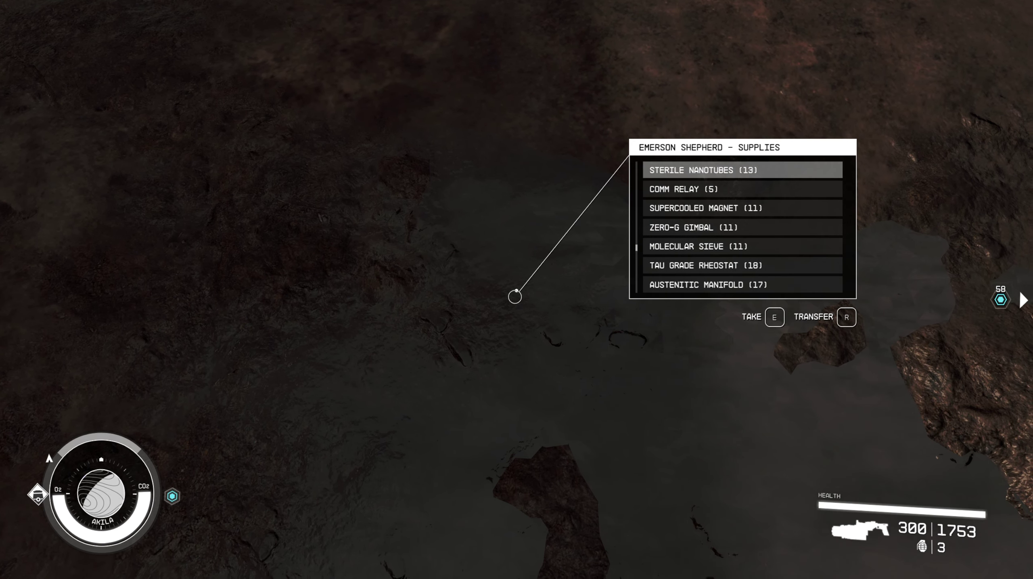
pyautogui.scroll(4, 743, 226)
pyautogui.scroll(4, 742, 226)
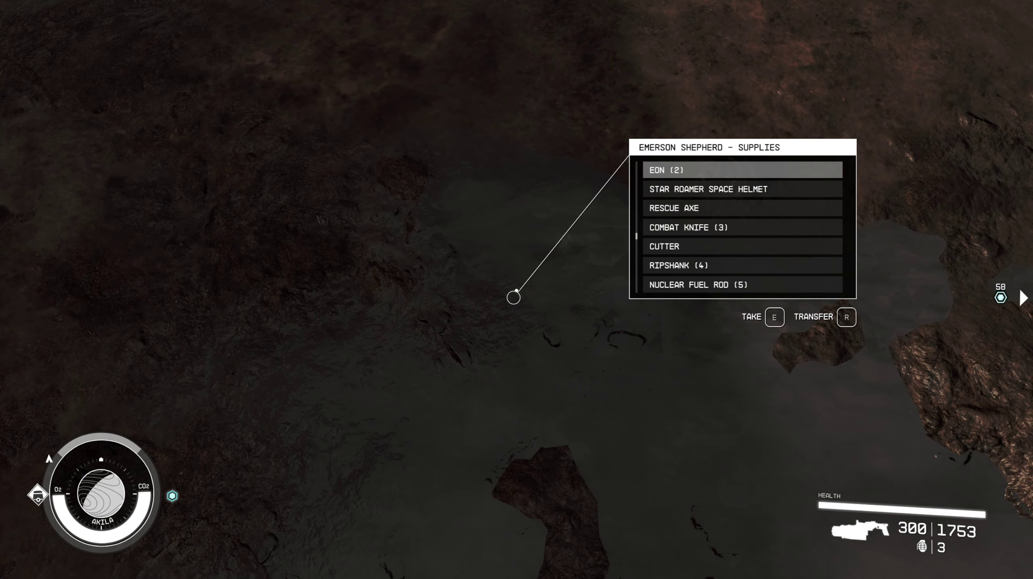
pyautogui.scroll(5, 742, 227)
pyautogui.scroll(5, 742, 227)
pyautogui.scroll(6, 743, 226)
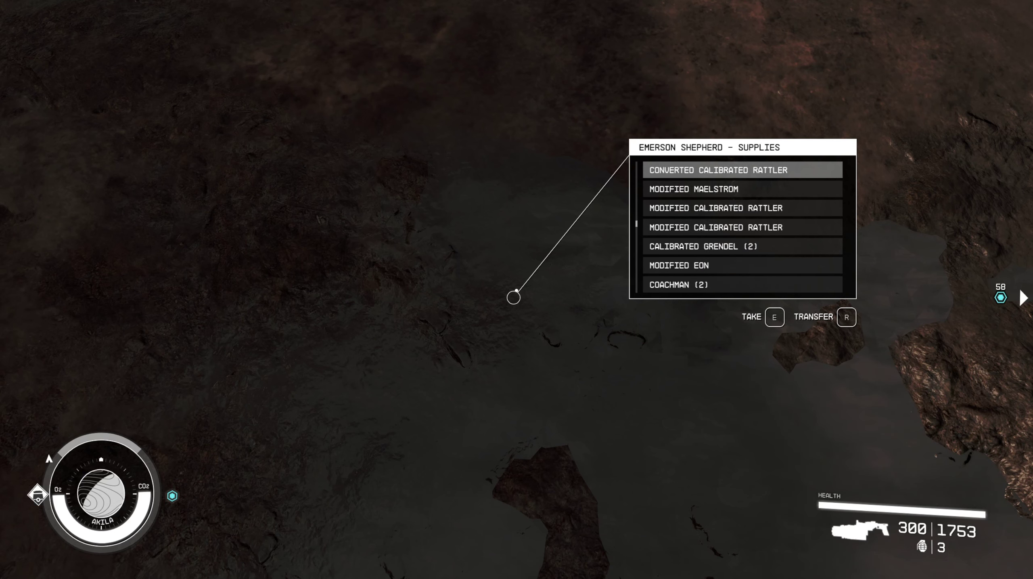
pyautogui.scroll(6, 742, 227)
pyautogui.scroll(6, 742, 226)
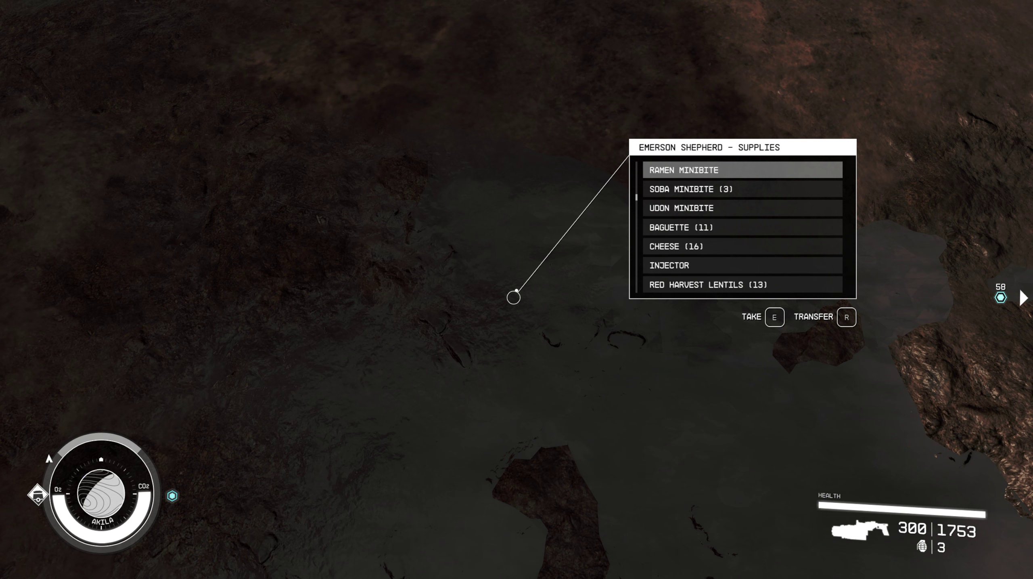
pyautogui.scroll(3, 742, 226)
pyautogui.scroll(6, 742, 227)
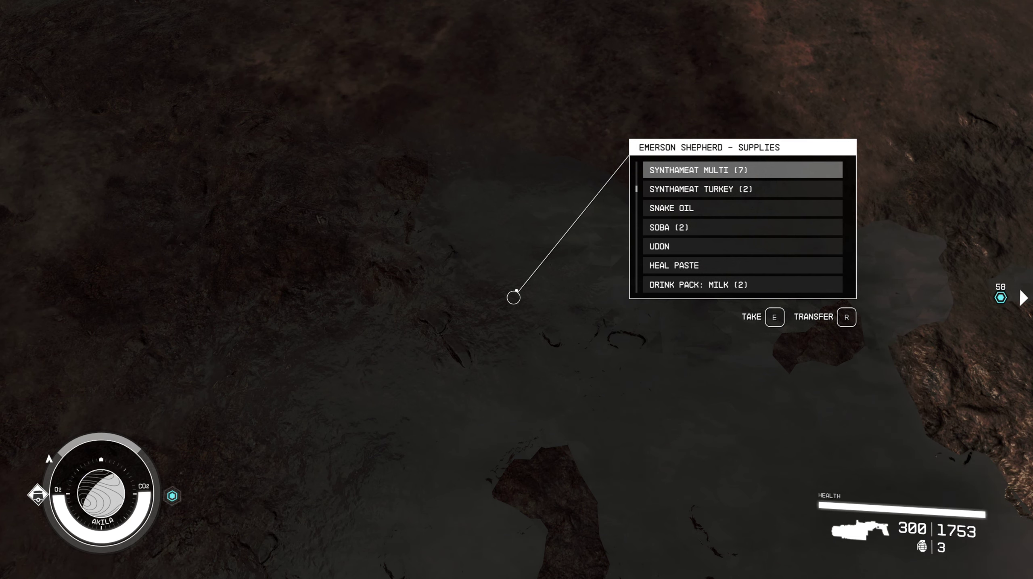
pyautogui.scroll(4, 742, 226)
pyautogui.scroll(4, 742, 226)
pyautogui.scroll(6, 743, 227)
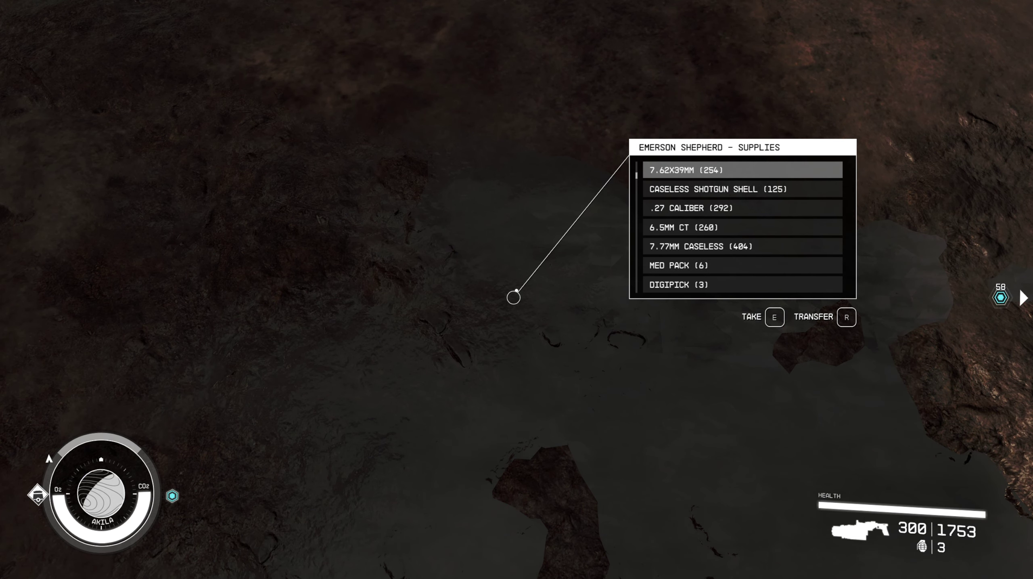
pyautogui.scroll(6, 743, 226)
pyautogui.scroll(4, 742, 226)
pyautogui.scroll(2, 742, 226)
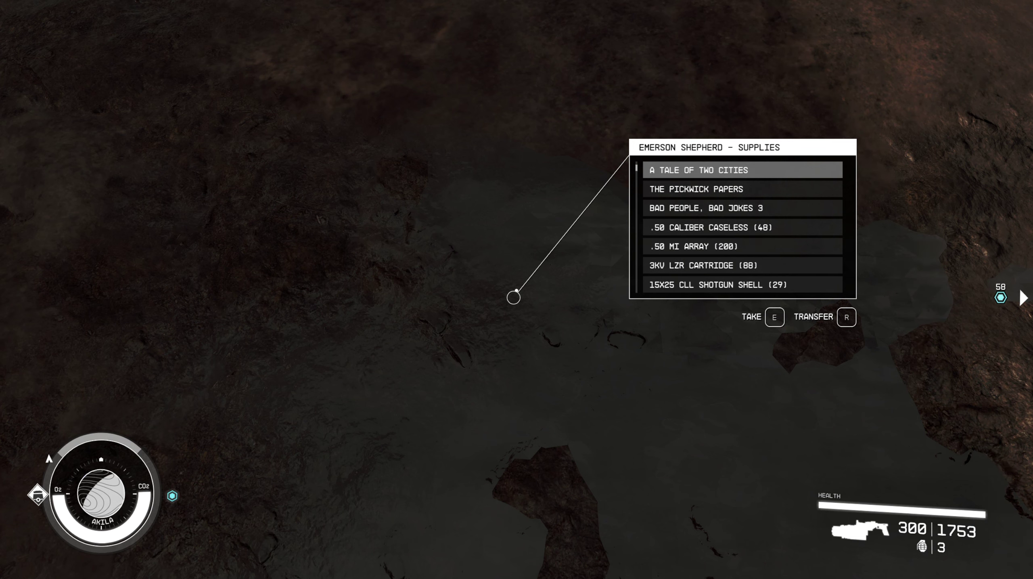
pyautogui.scroll(1, 742, 226)
pyautogui.scroll(-3, 742, 227)
pyautogui.scroll(-2, 742, 227)
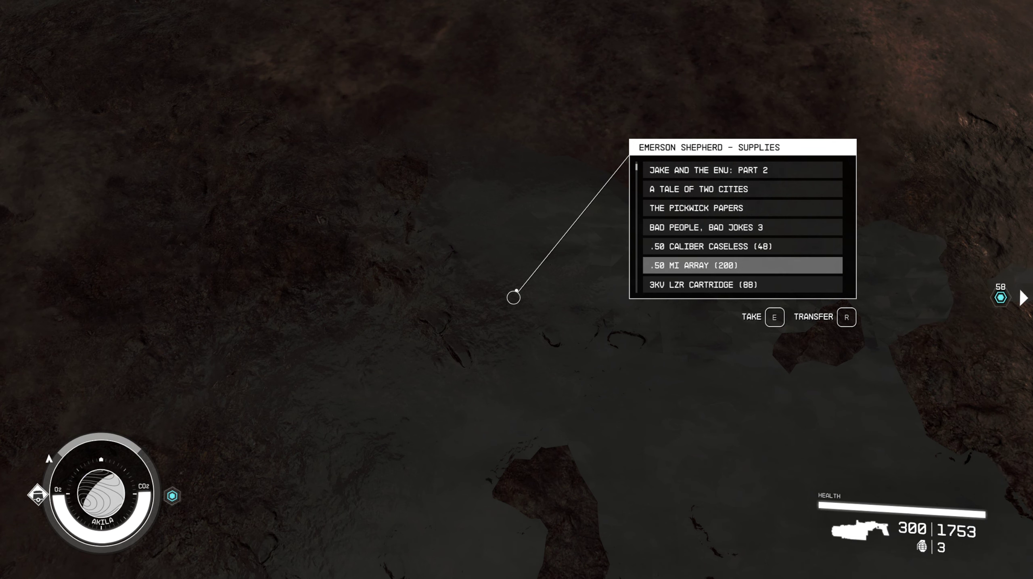
pyautogui.scroll(-4, 743, 227)
pyautogui.scroll(-1, 743, 226)
pyautogui.scroll(2, 742, 227)
pyautogui.scroll(-5, 742, 227)
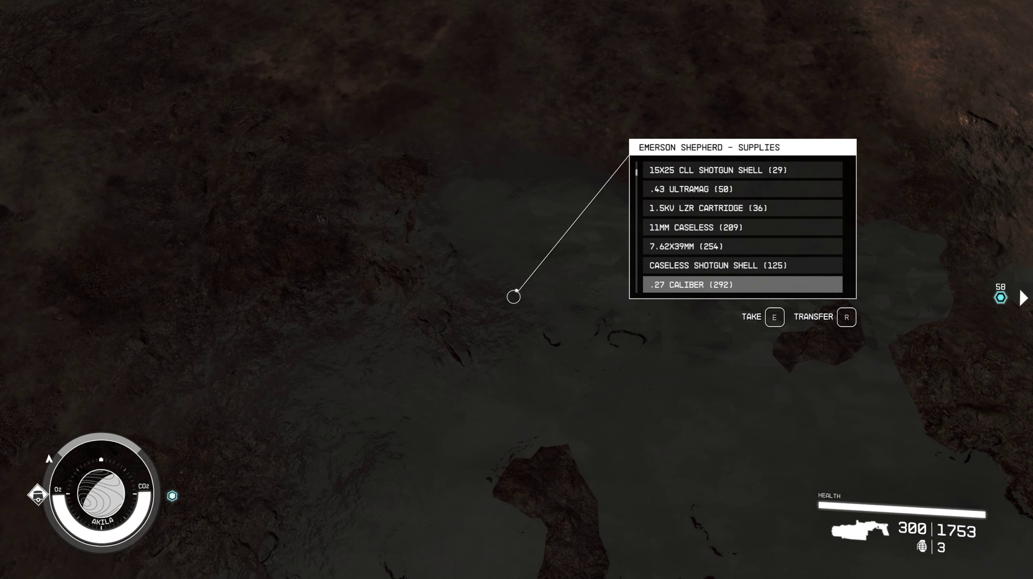
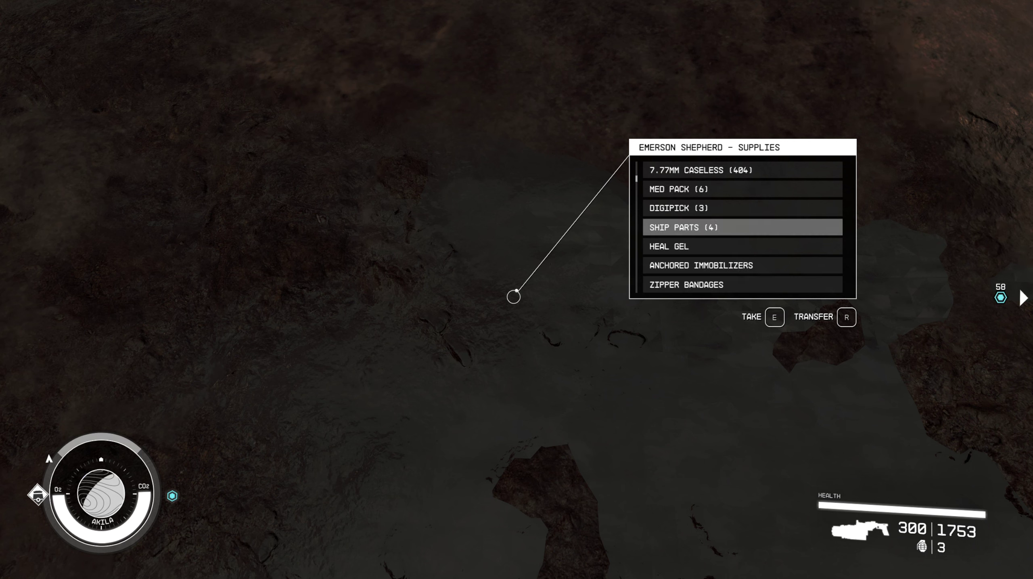
pyautogui.scroll(1, 742, 226)
pyautogui.scroll(2, 742, 227)
pyautogui.scroll(-1, 742, 226)
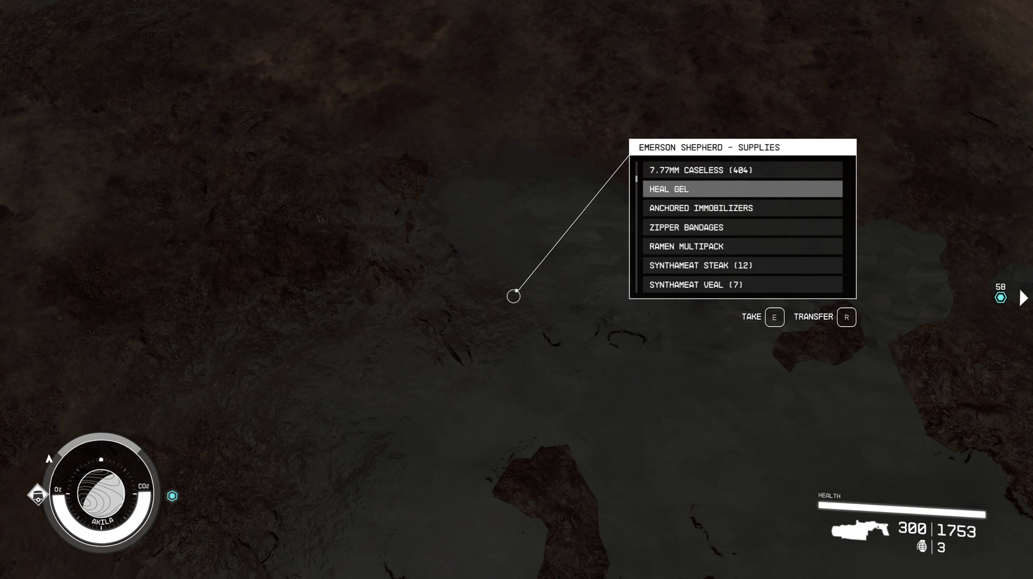
pyautogui.scroll(-4, 742, 226)
pyautogui.scroll(-6, 742, 226)
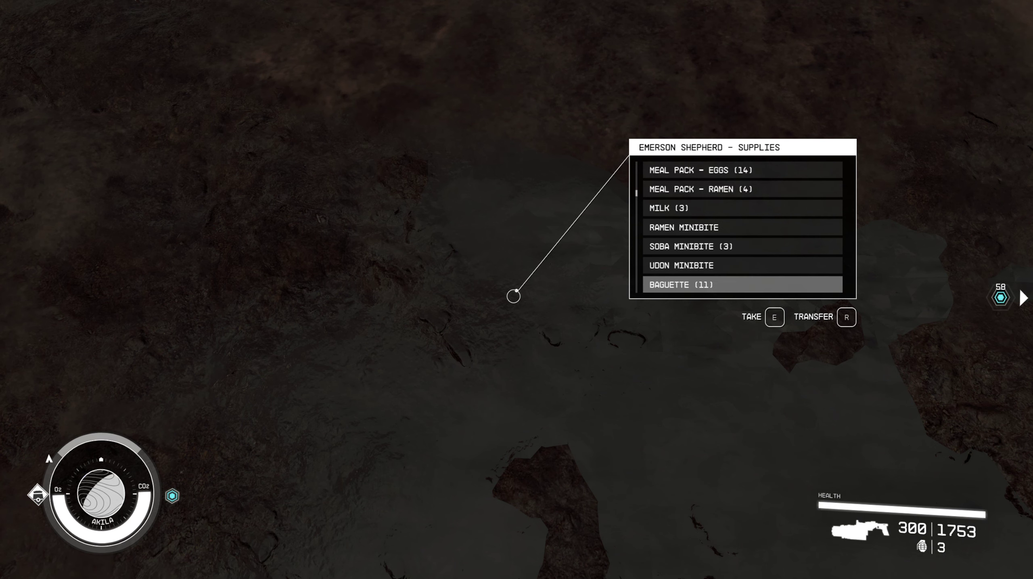
pyautogui.scroll(-5, 742, 226)
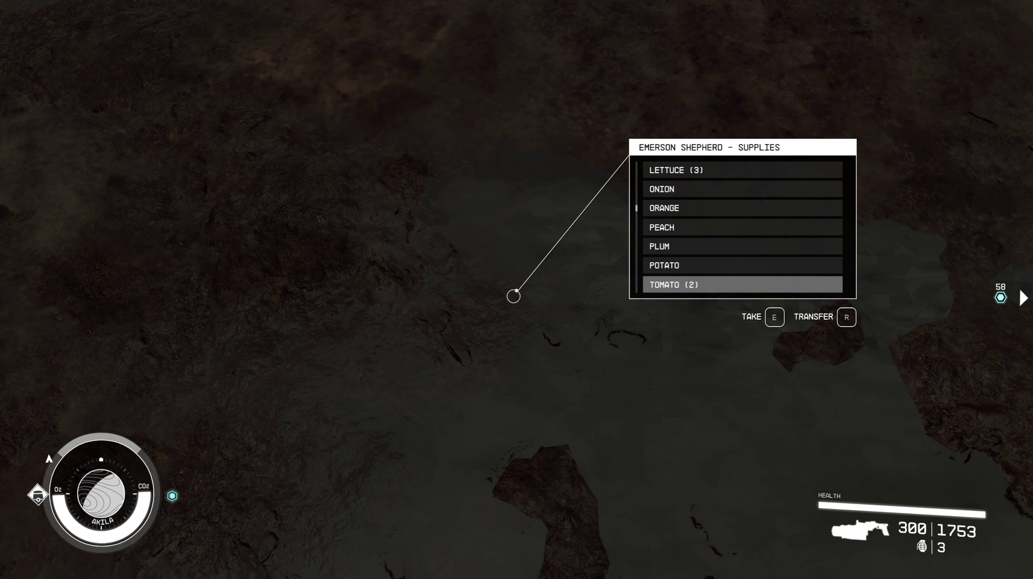
pyautogui.scroll(-7, 742, 226)
pyautogui.scroll(-3, 742, 226)
pyautogui.scroll(5, 742, 227)
pyautogui.scroll(5, 742, 226)
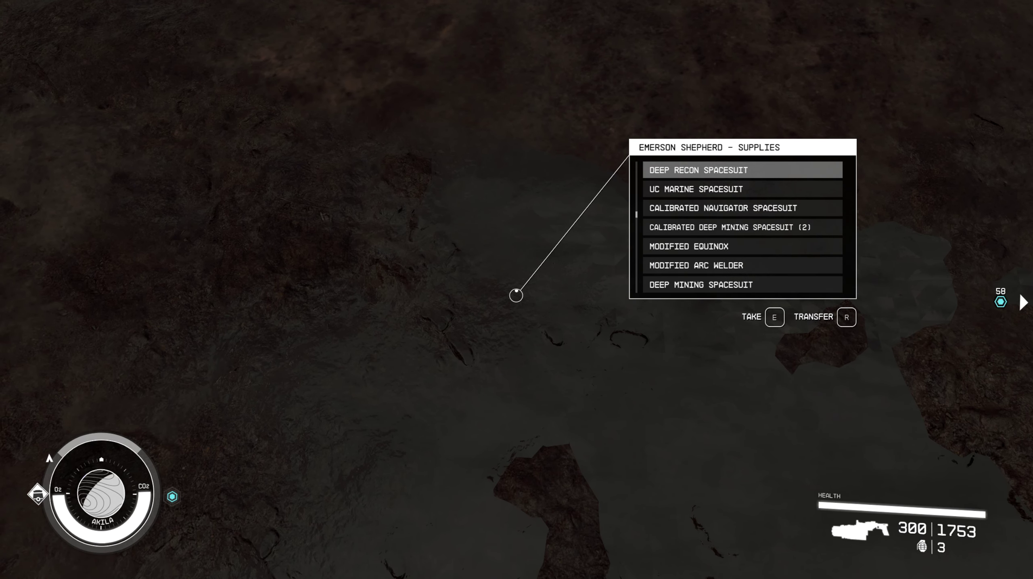
pyautogui.scroll(-1, 742, 226)
pyautogui.scroll(-5, 743, 227)
pyautogui.scroll(-7, 743, 227)
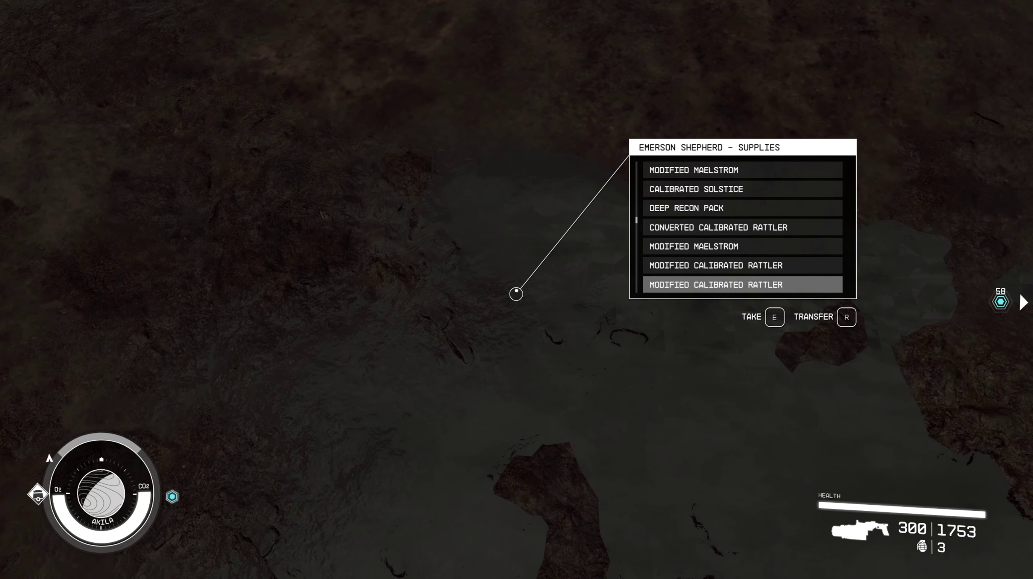
pyautogui.scroll(-6, 742, 226)
pyautogui.scroll(-7, 743, 226)
pyautogui.scroll(-6, 742, 227)
pyautogui.scroll(-4, 742, 227)
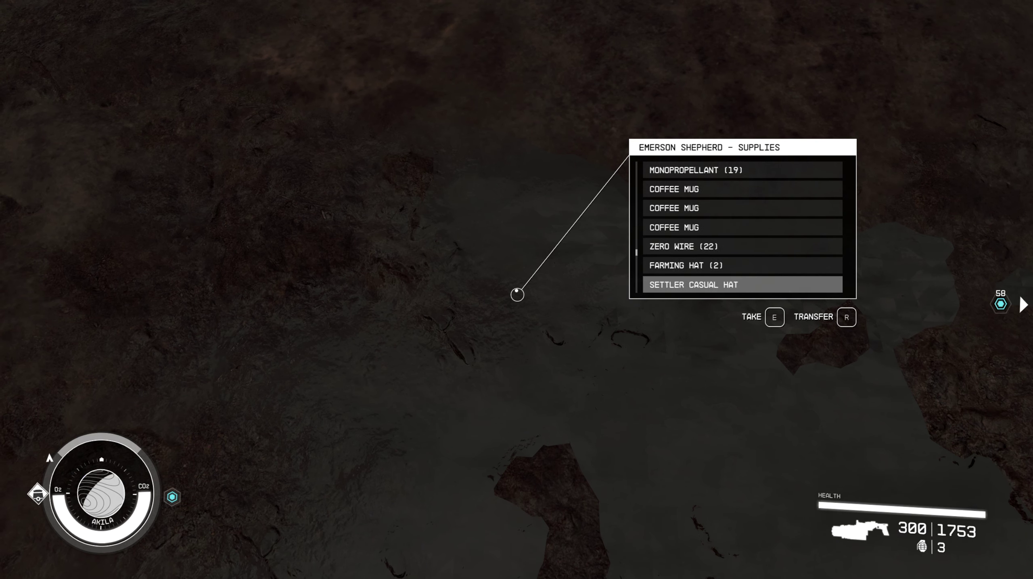
pyautogui.scroll(-4, 742, 227)
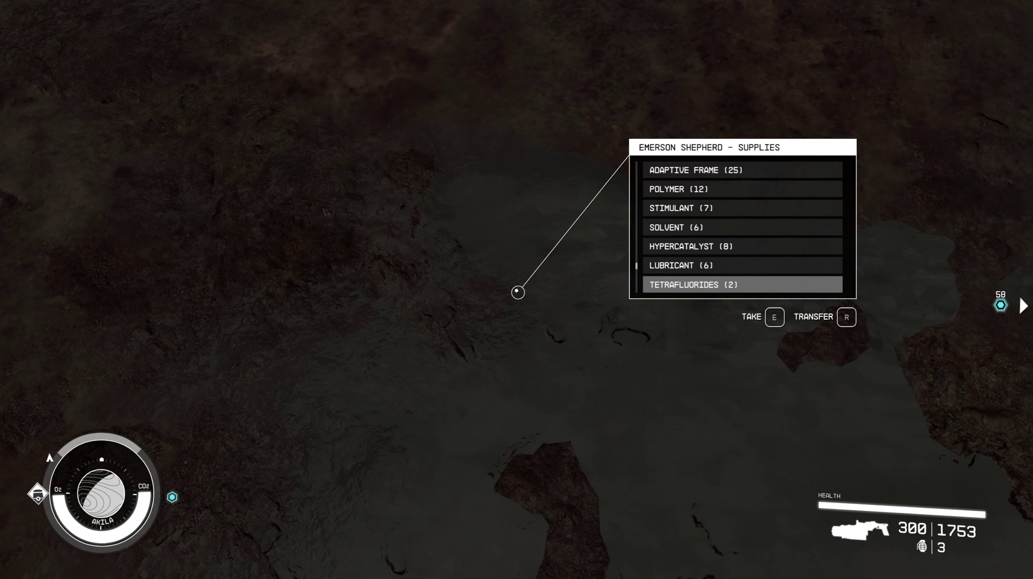
pyautogui.scroll(-7, 743, 227)
pyautogui.scroll(-6, 742, 227)
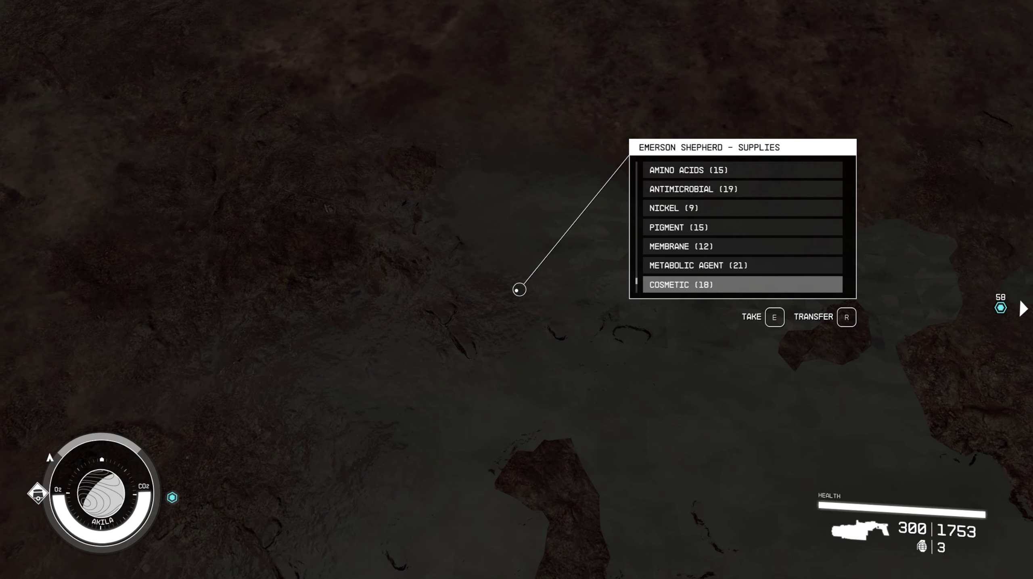
pyautogui.scroll(-3, 742, 227)
pyautogui.scroll(-3, 742, 227)
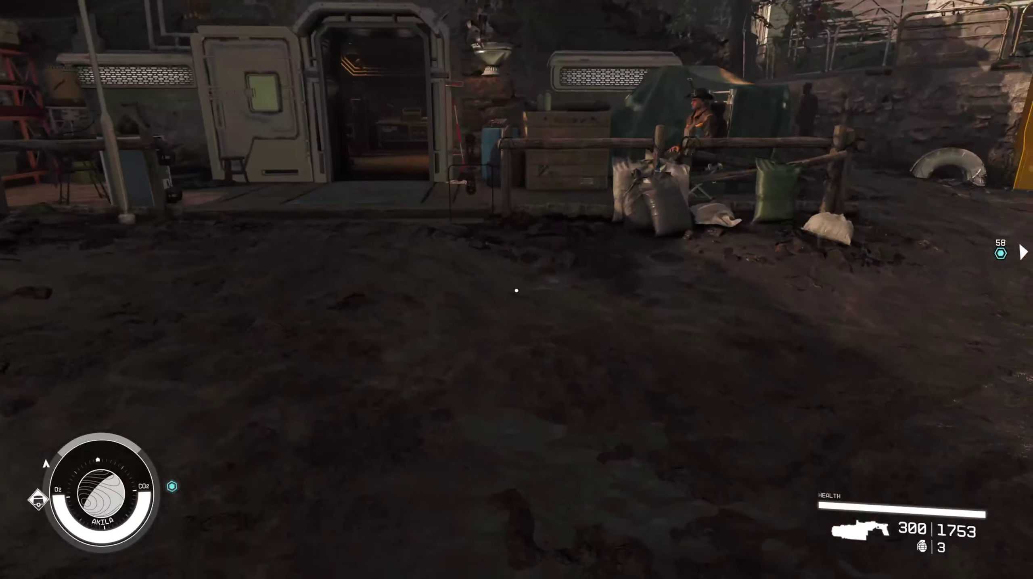
# Walk forward toward the entrance of Shepherd's General Store in Akila
pyautogui.press('w')
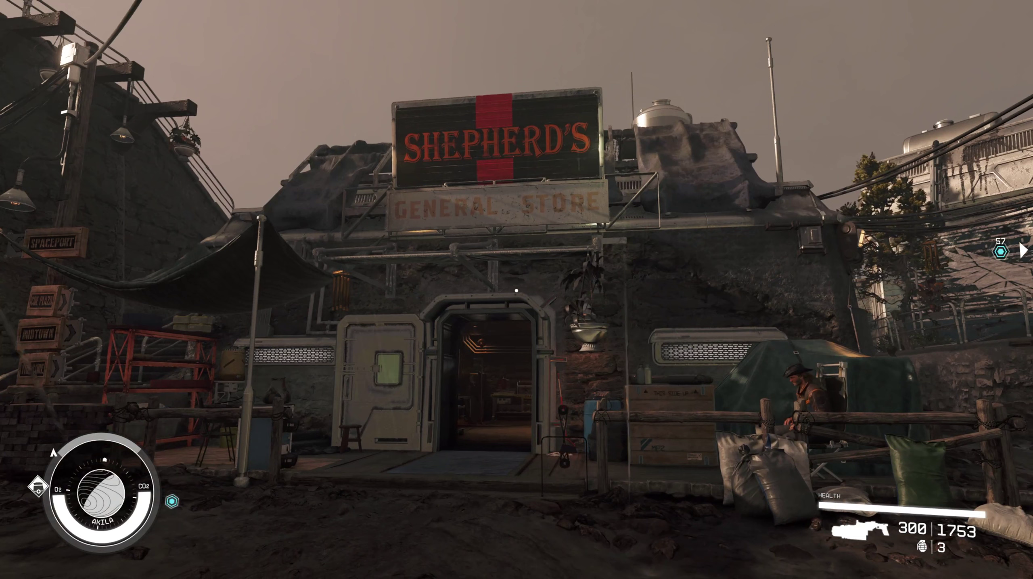